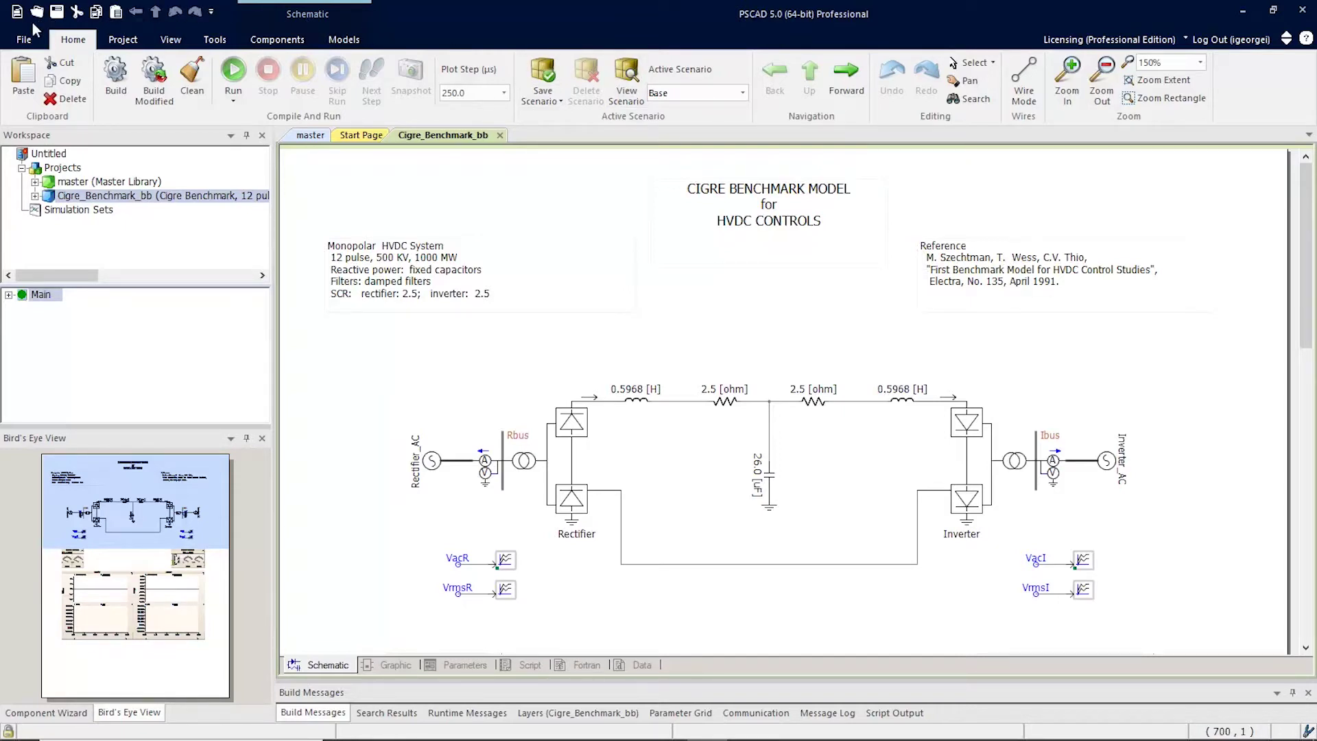
Show the Blackboxing application options and open their help overview page
left_click(18, 41)
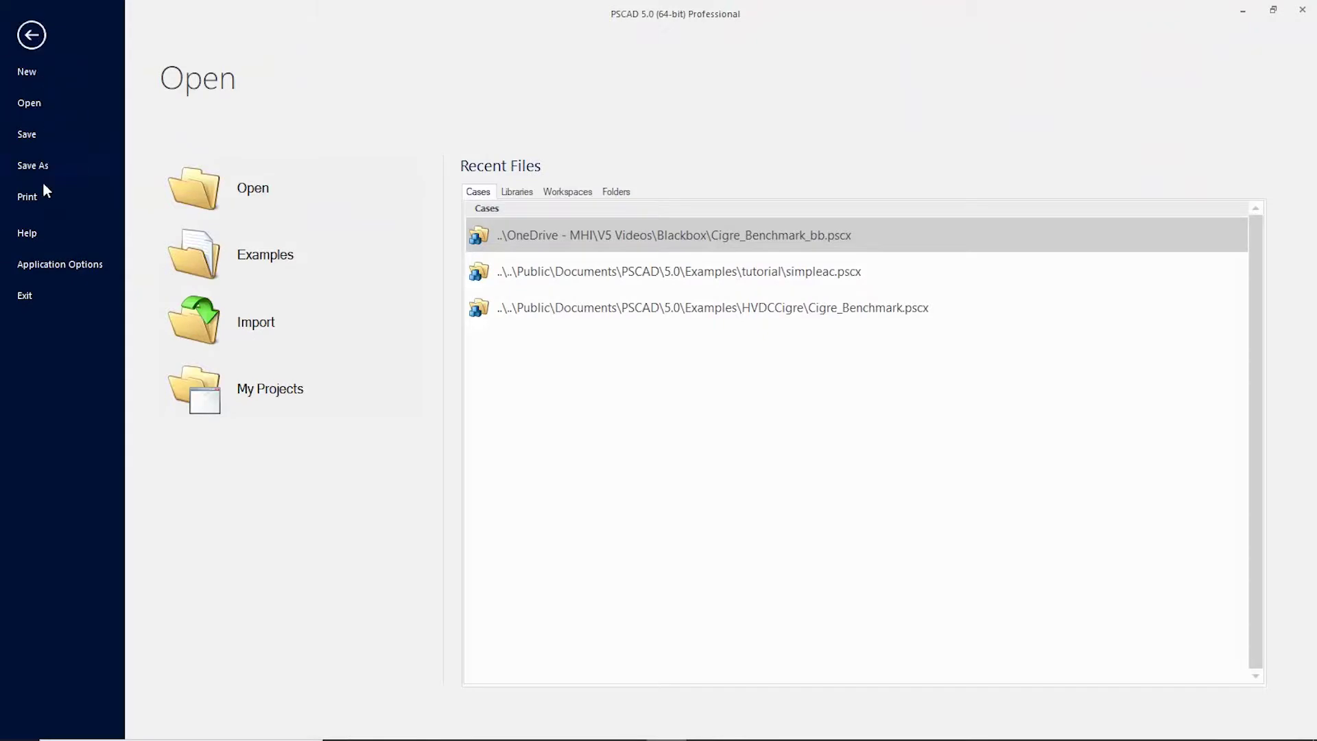
left_click(58, 266)
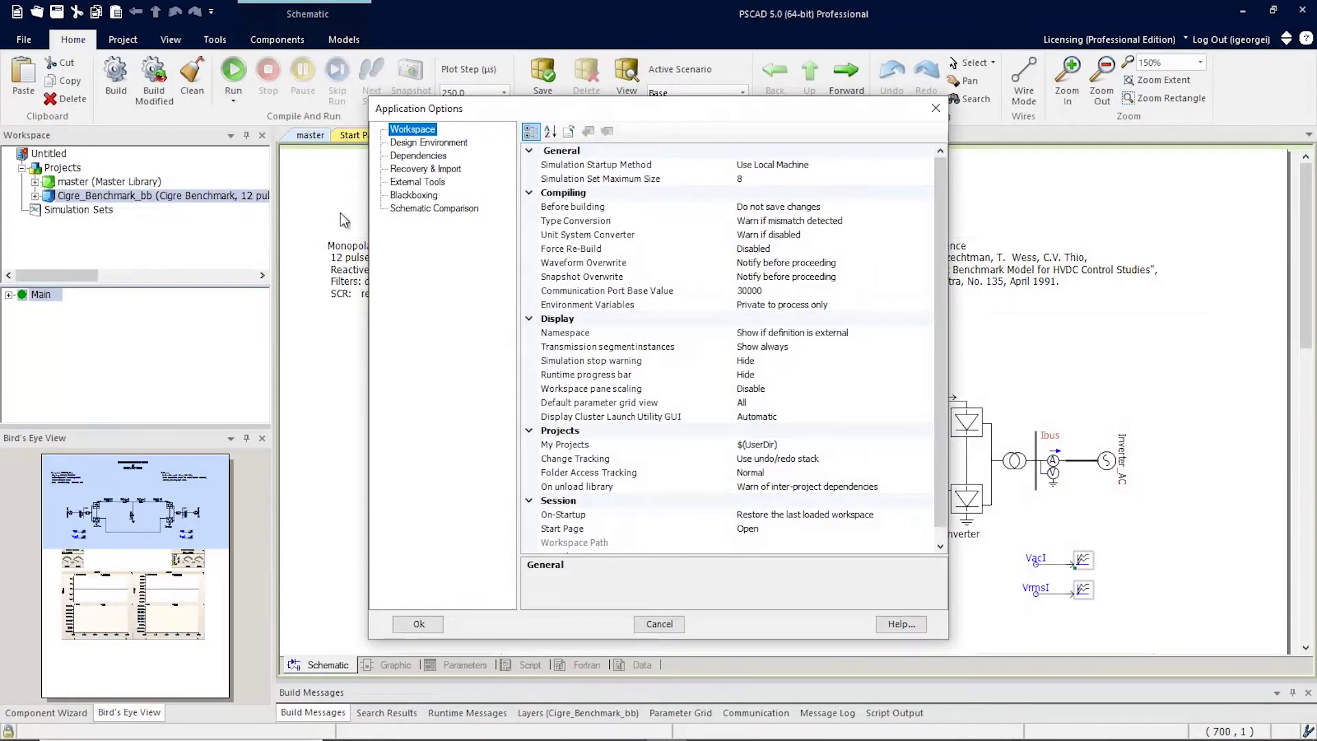
left_click(414, 196)
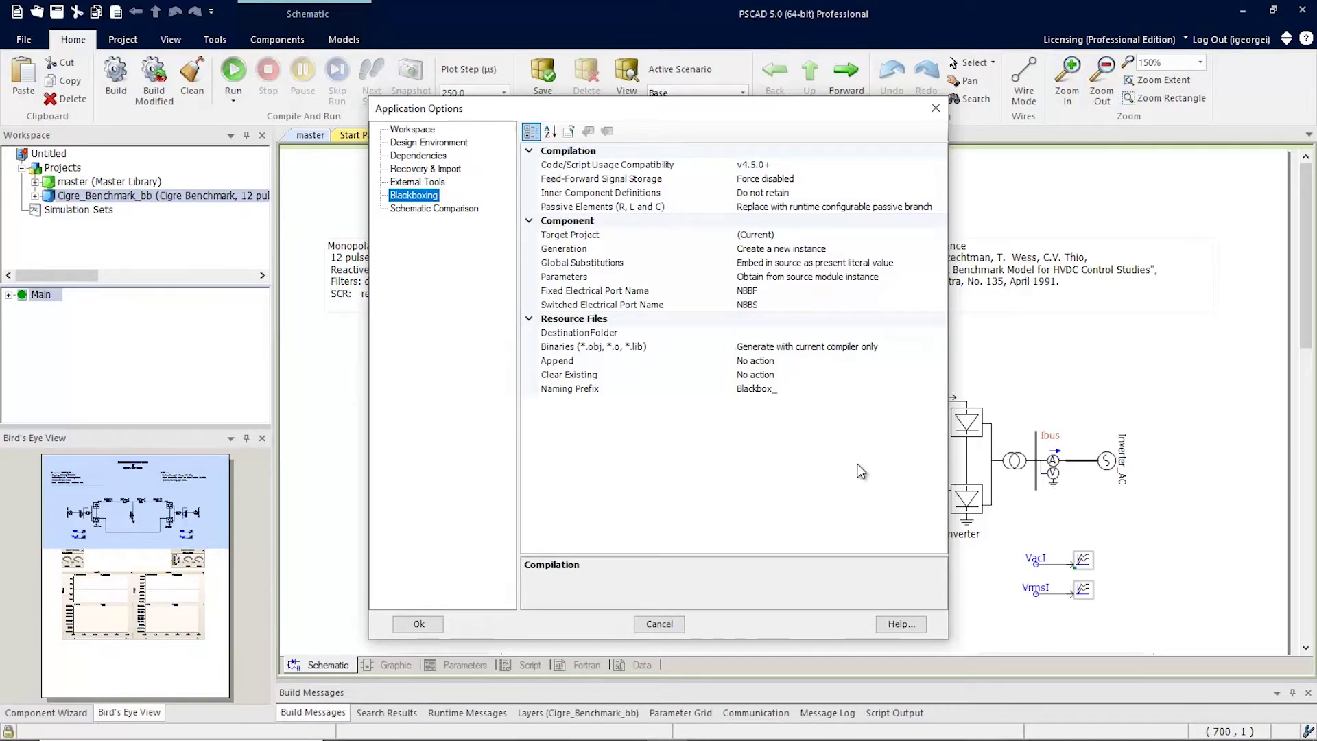
left_click(897, 625)
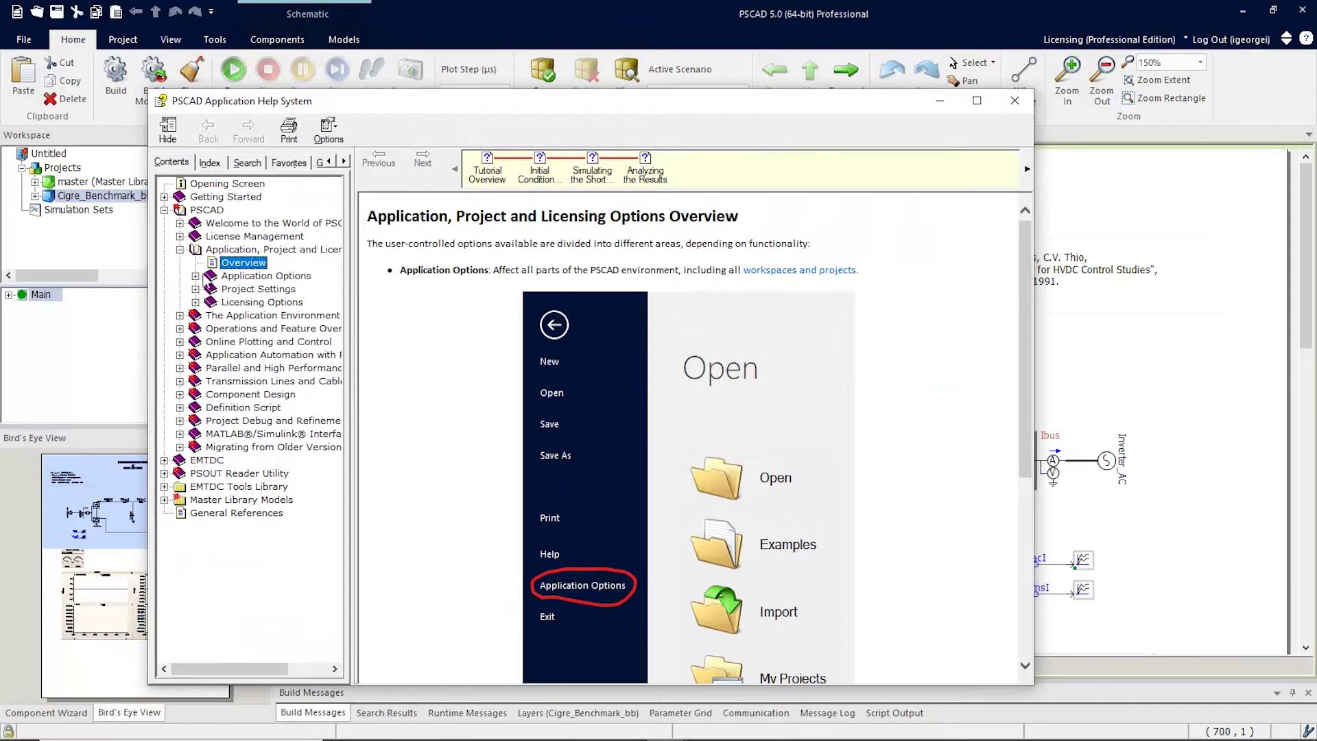
Read the Blackboxing help topic and its linked Blackboxing Modules page
left_click(197, 277)
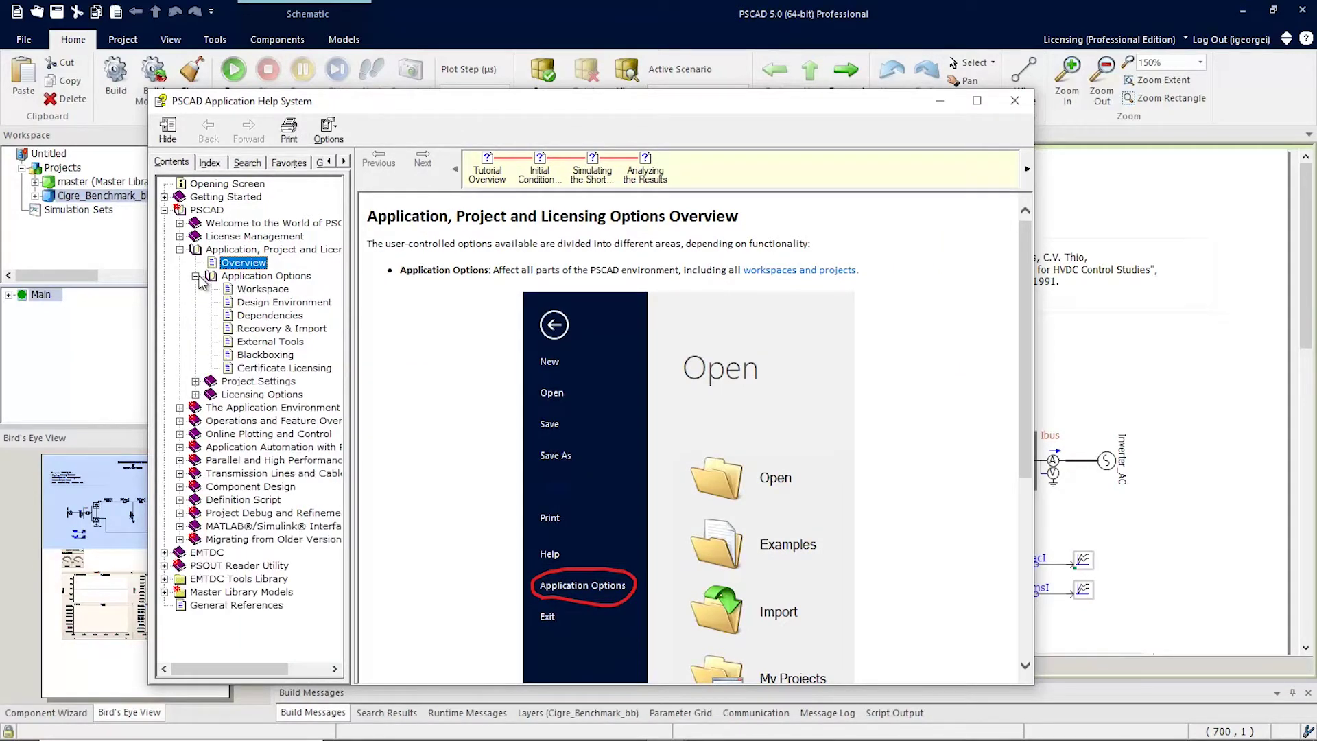
left_click(269, 354)
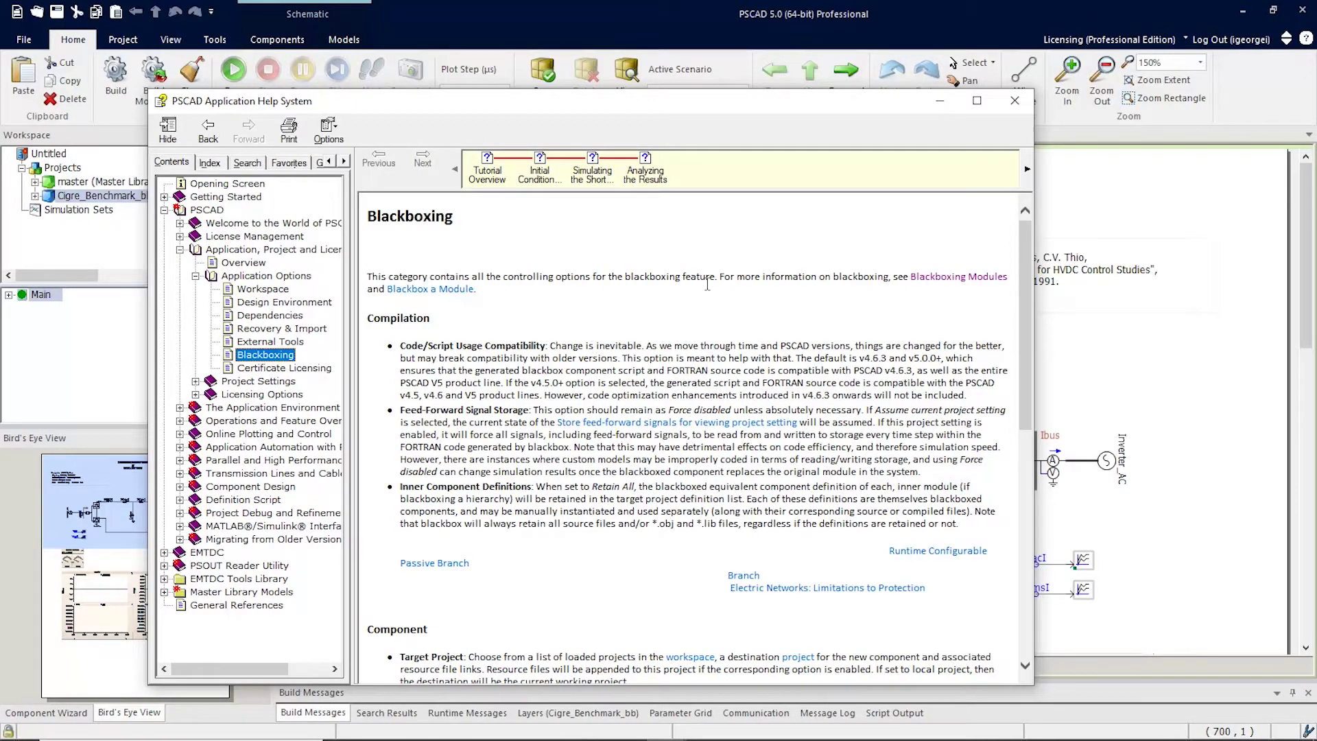
mouse_move(1024, 269)
left_mouse_down()
mouse_move(988, 431)
mouse_move(984, 265)
left_mouse_up()
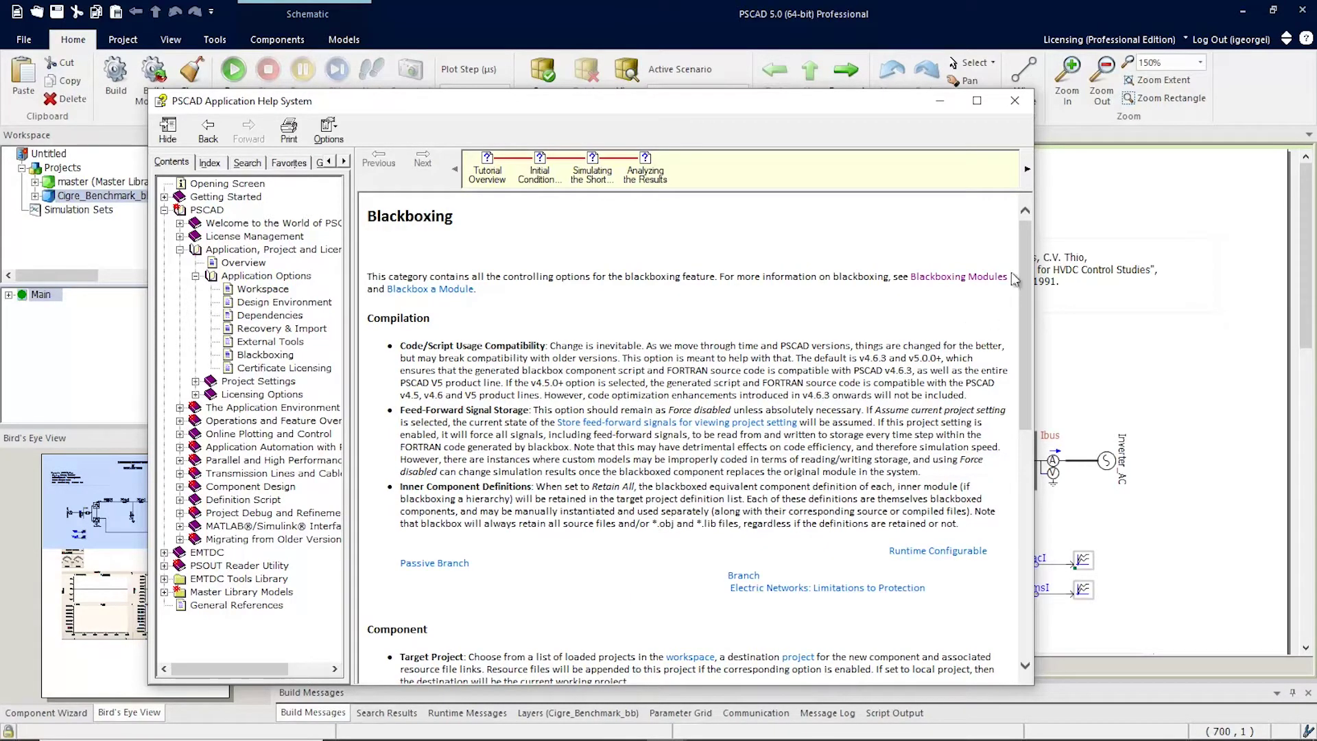
left_click(944, 277)
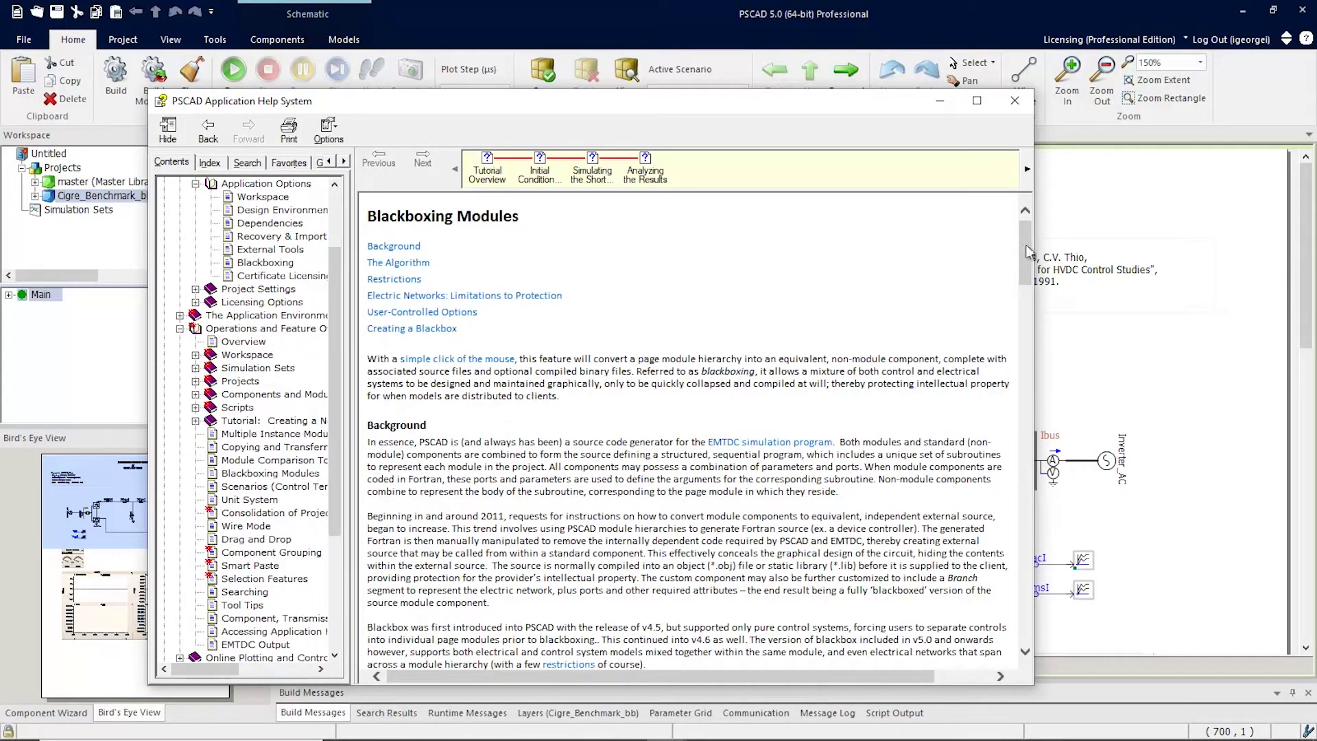
mouse_move(1026, 252)
left_mouse_down()
mouse_move(1006, 274)
mouse_move(1005, 244)
left_mouse_up()
Close help and Application Options, then open the Rectifier page module
left_click(1015, 102)
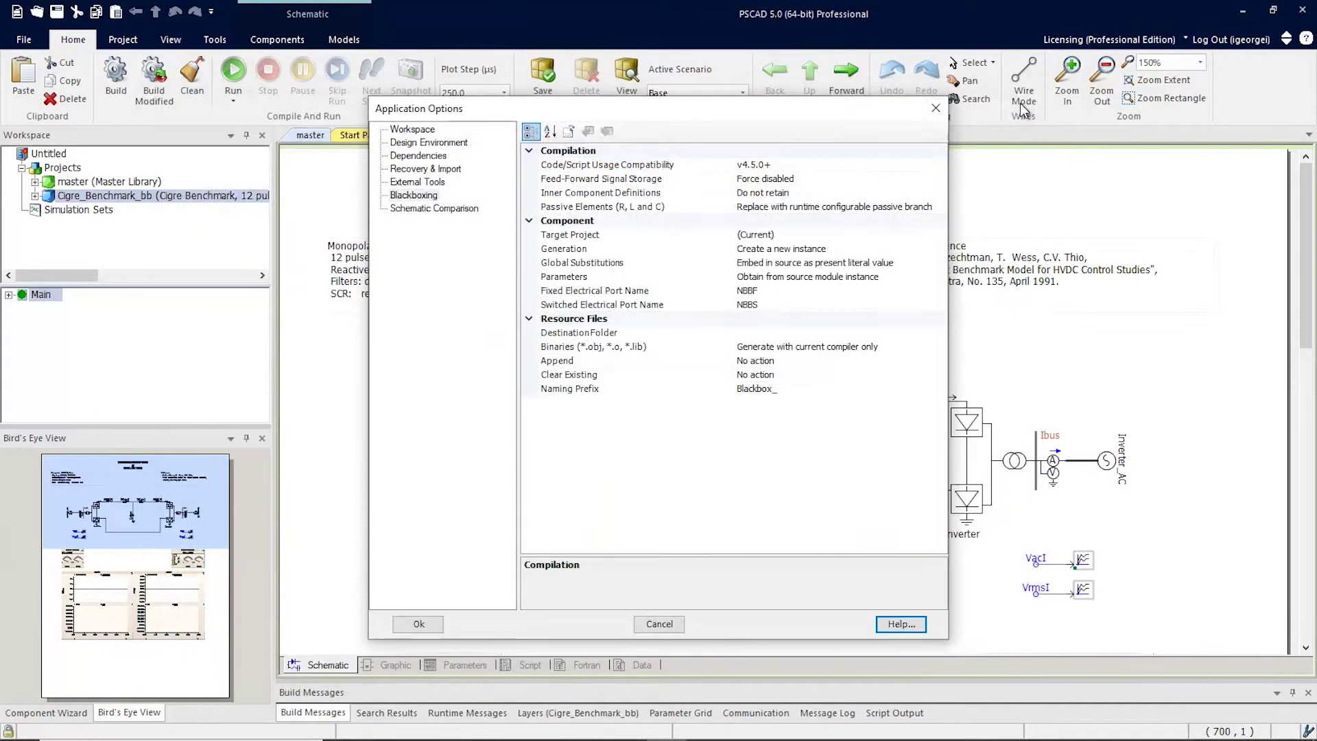
left_click(935, 107)
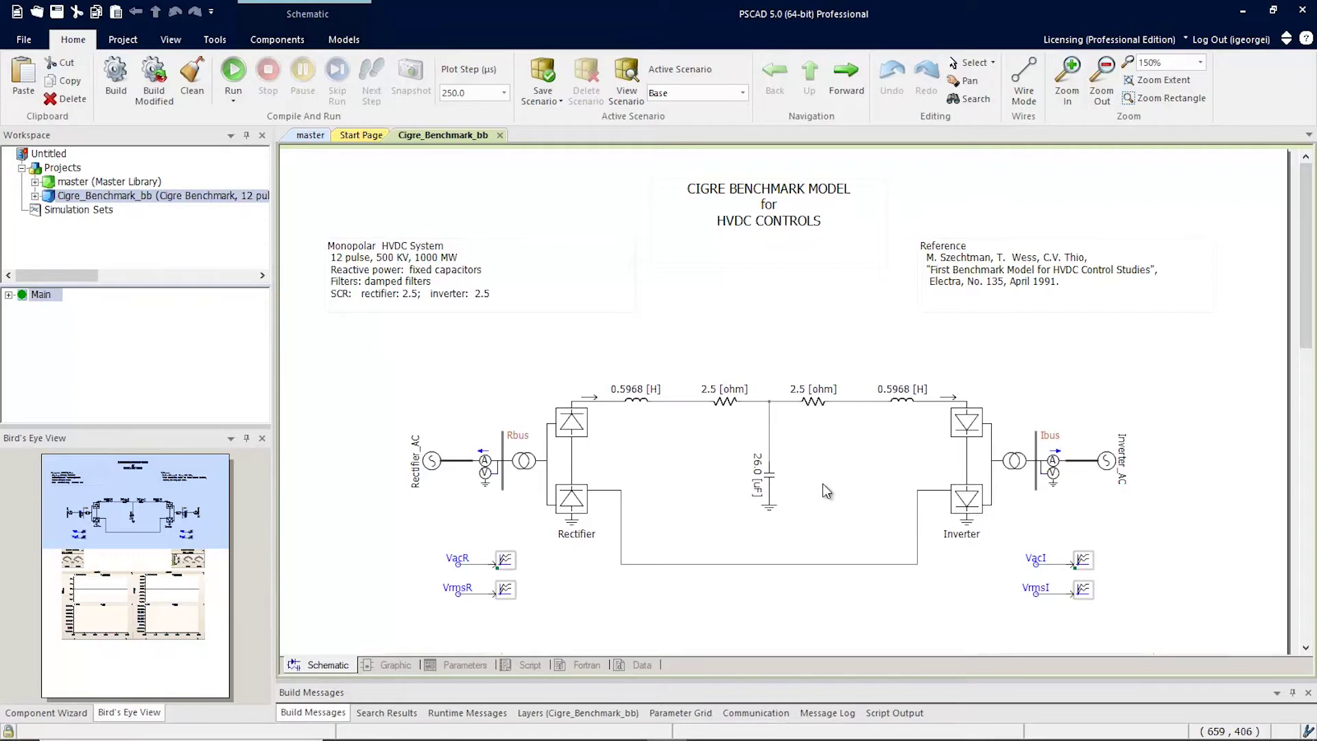
double_click(574, 452)
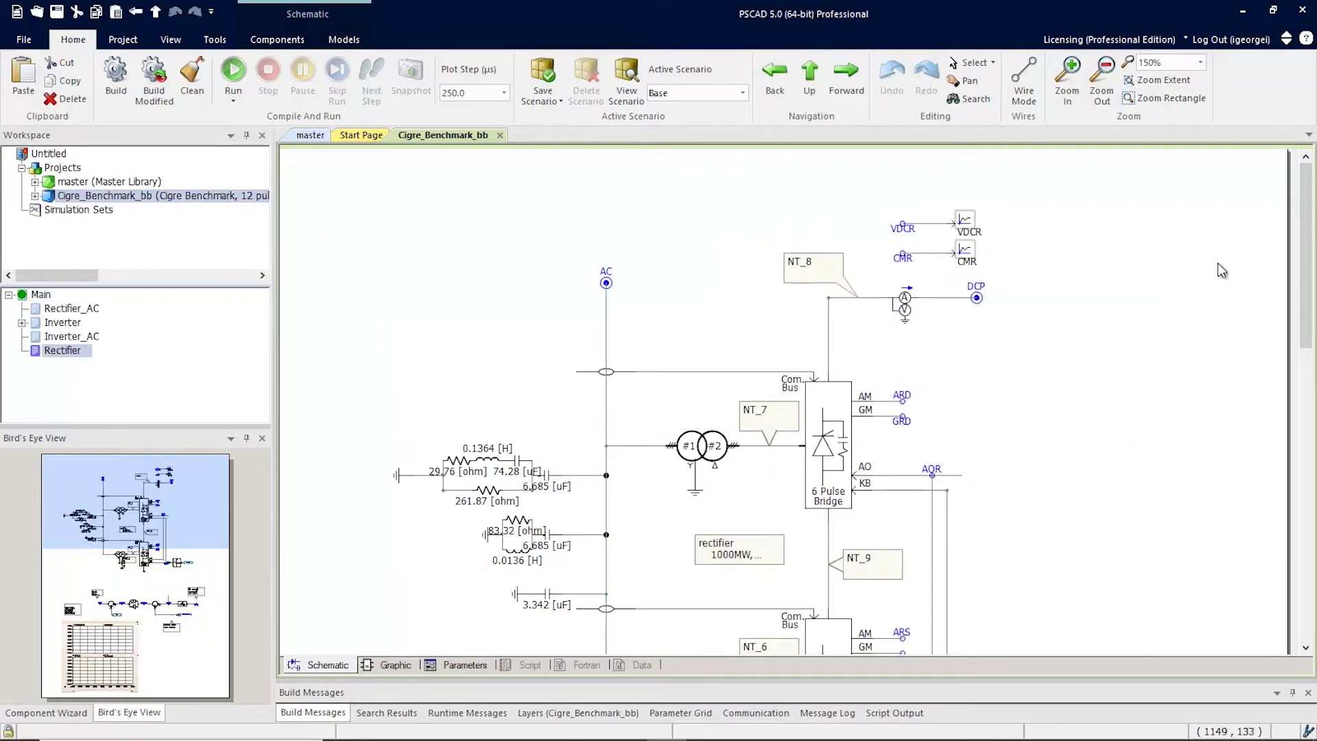
Go back to the main schematic and open the Inverter module, scrolling to Inverter Controls
mouse_move(1292, 242)
left_mouse_down()
mouse_move(1294, 379)
mouse_move(1314, 200)
left_mouse_up()
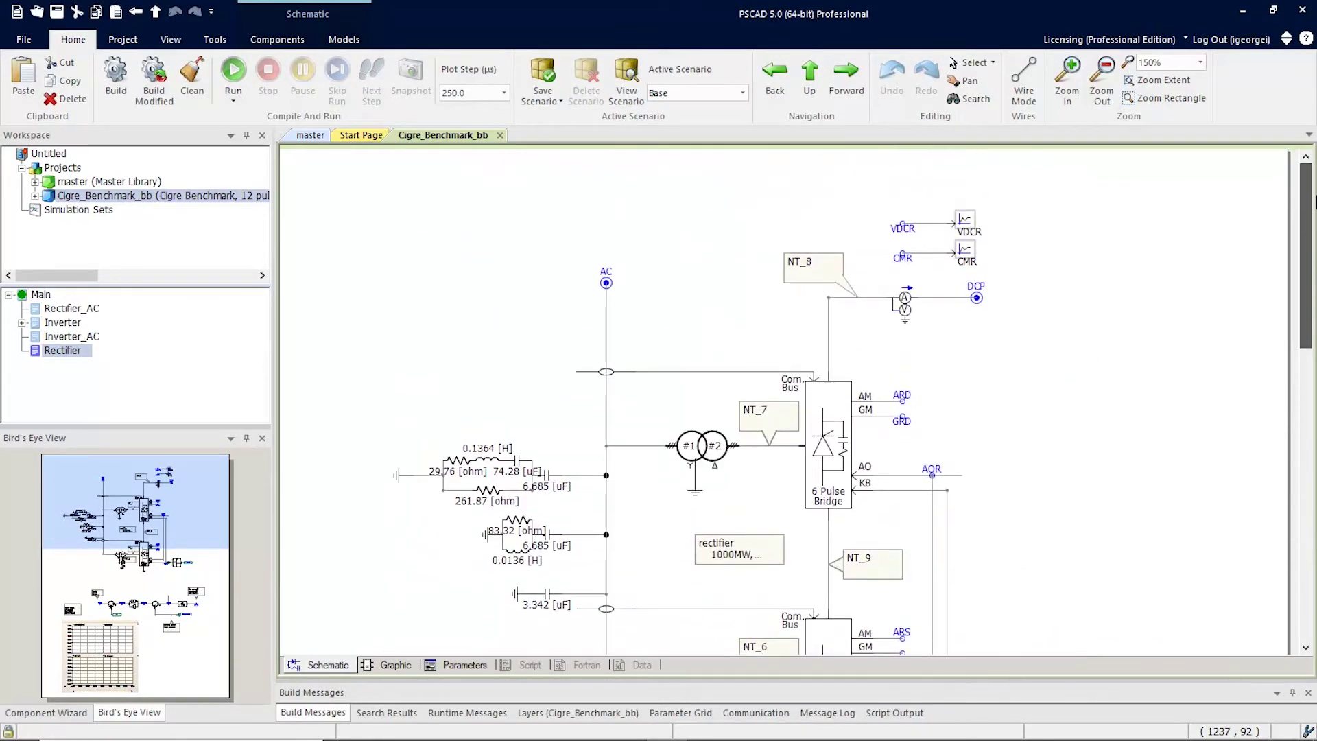
left_click(809, 81)
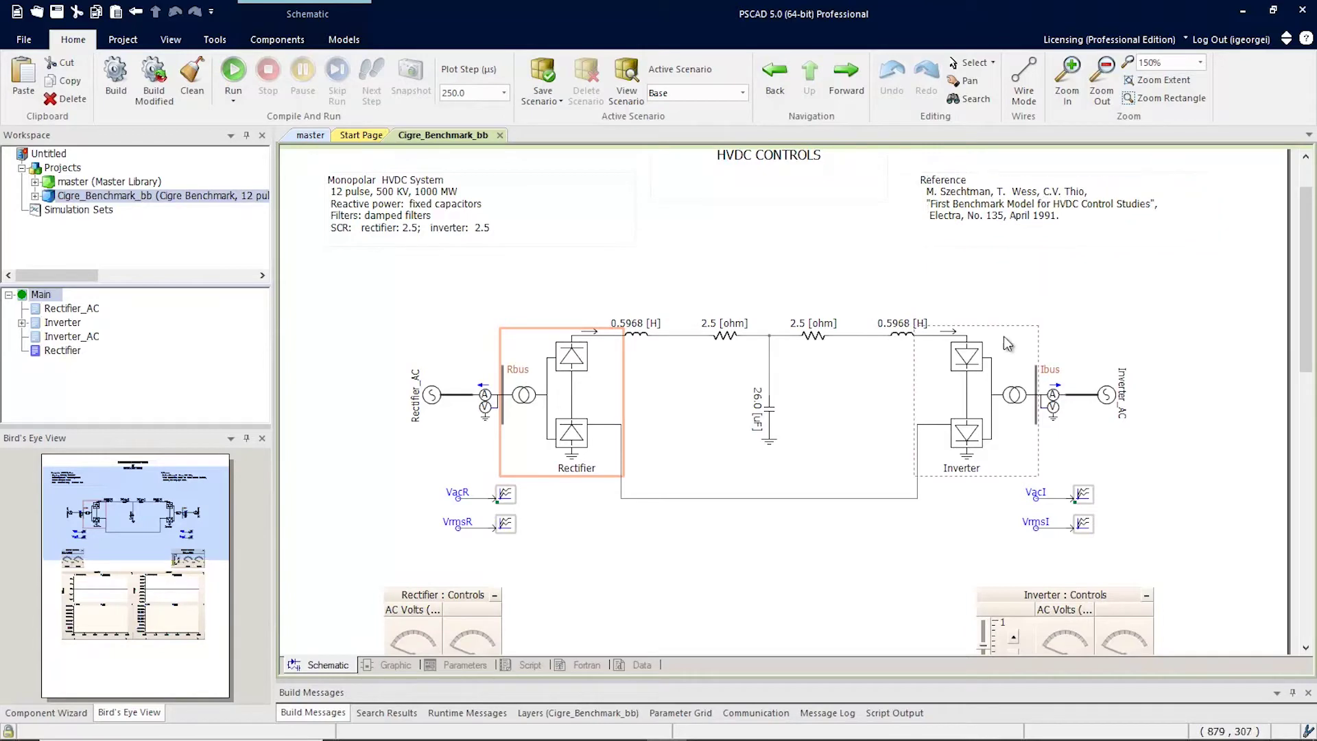
double_click(977, 414)
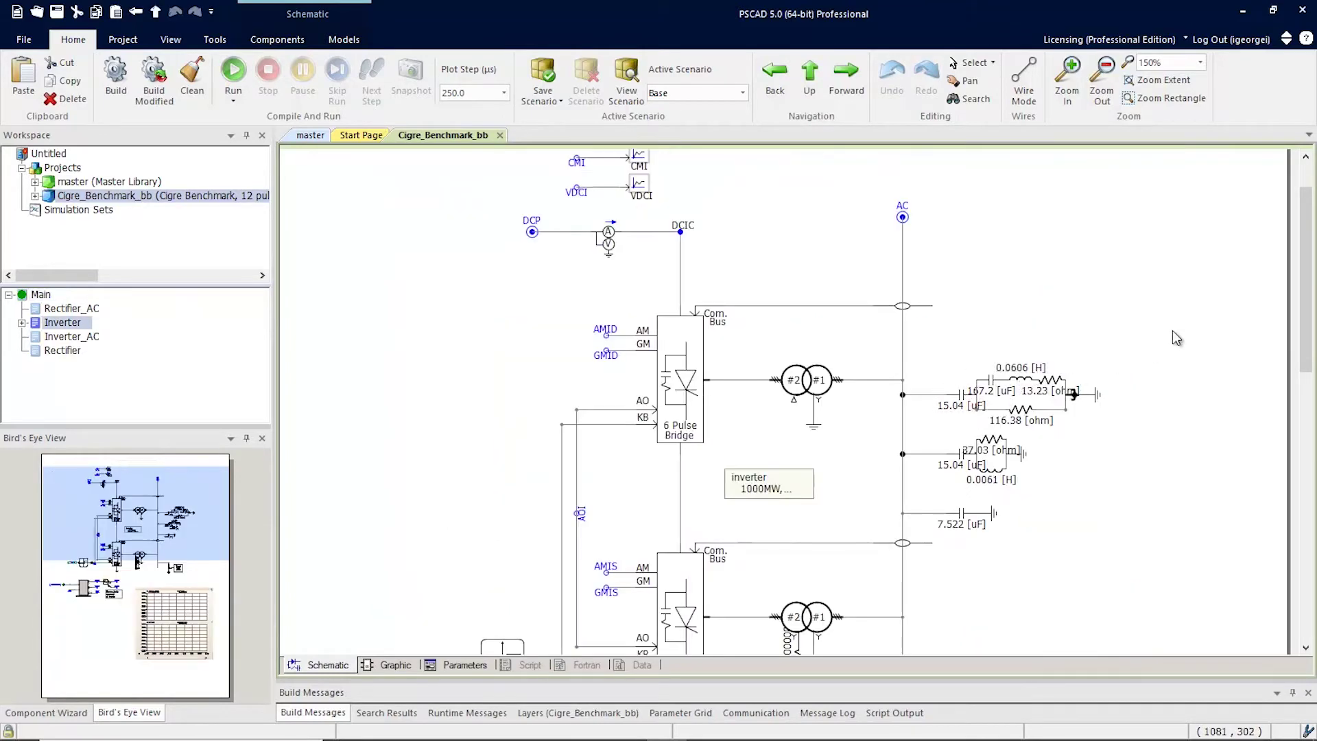
left_click_drag(1312, 247, 1282, 416)
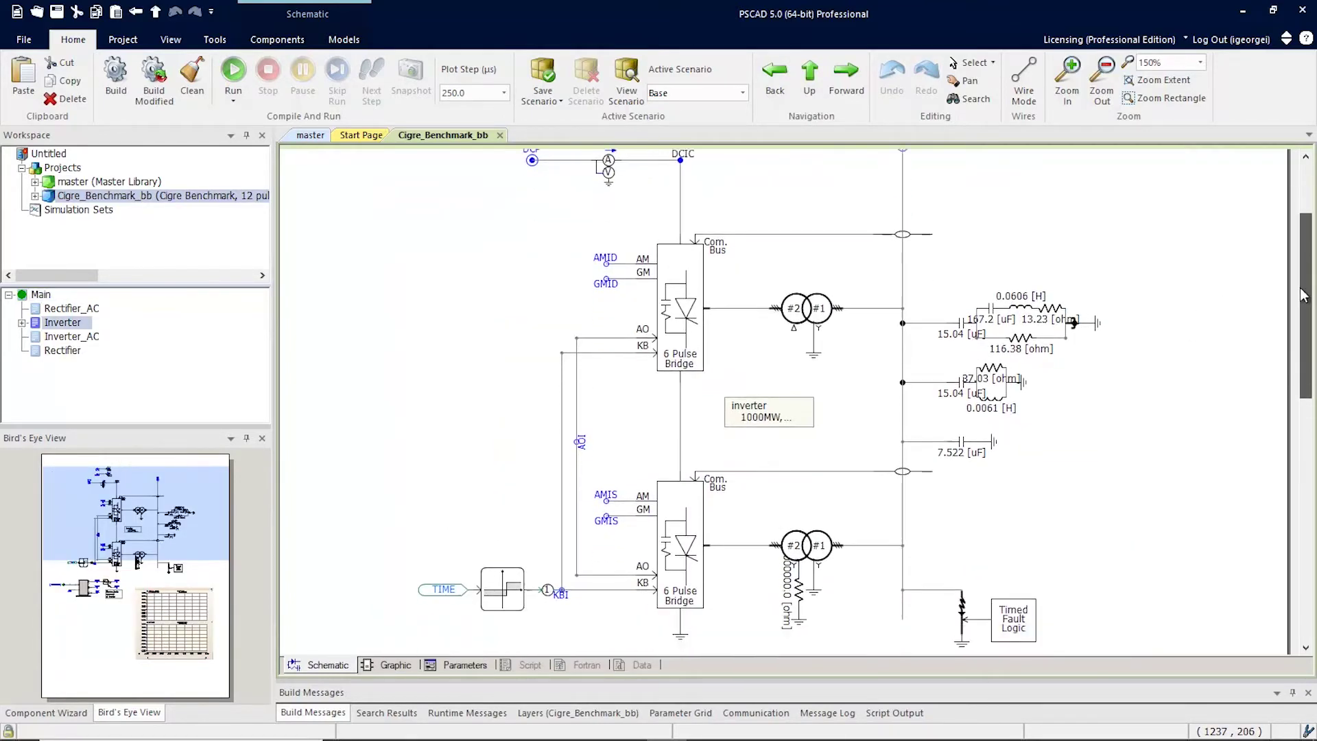
left_click_drag(1282, 416, 1291, 370)
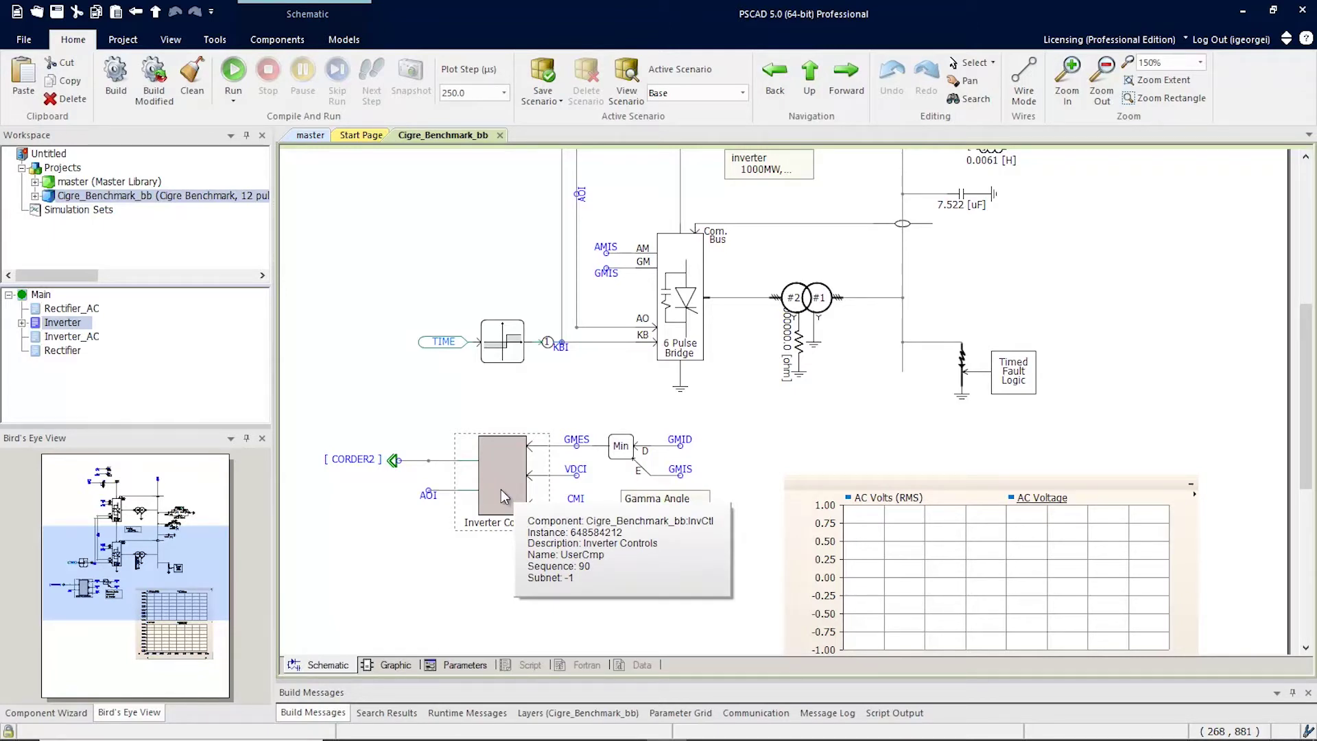
Inspect the InvCtl subpage, return to the Inverter page, and view Inverter Controls' Generate Blackbox option
double_click(501, 491)
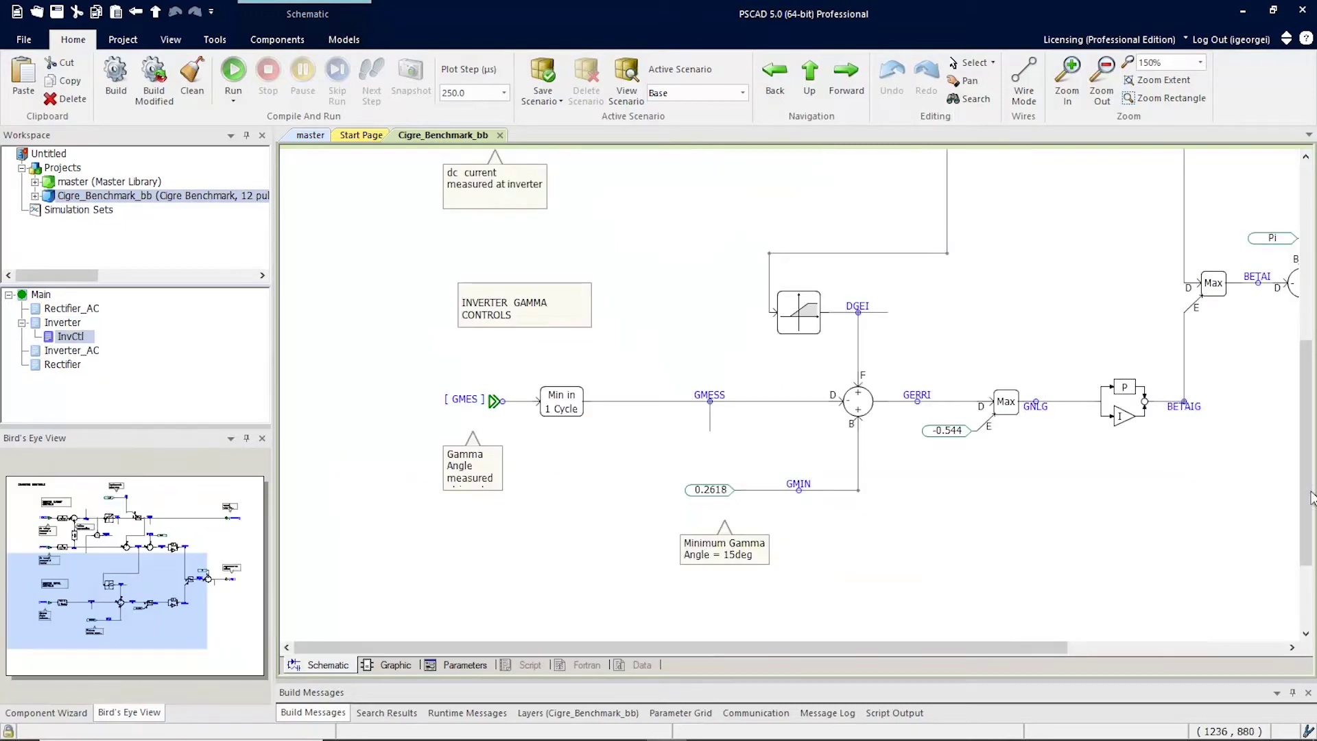
left_click_drag(1311, 500, 1311, 406)
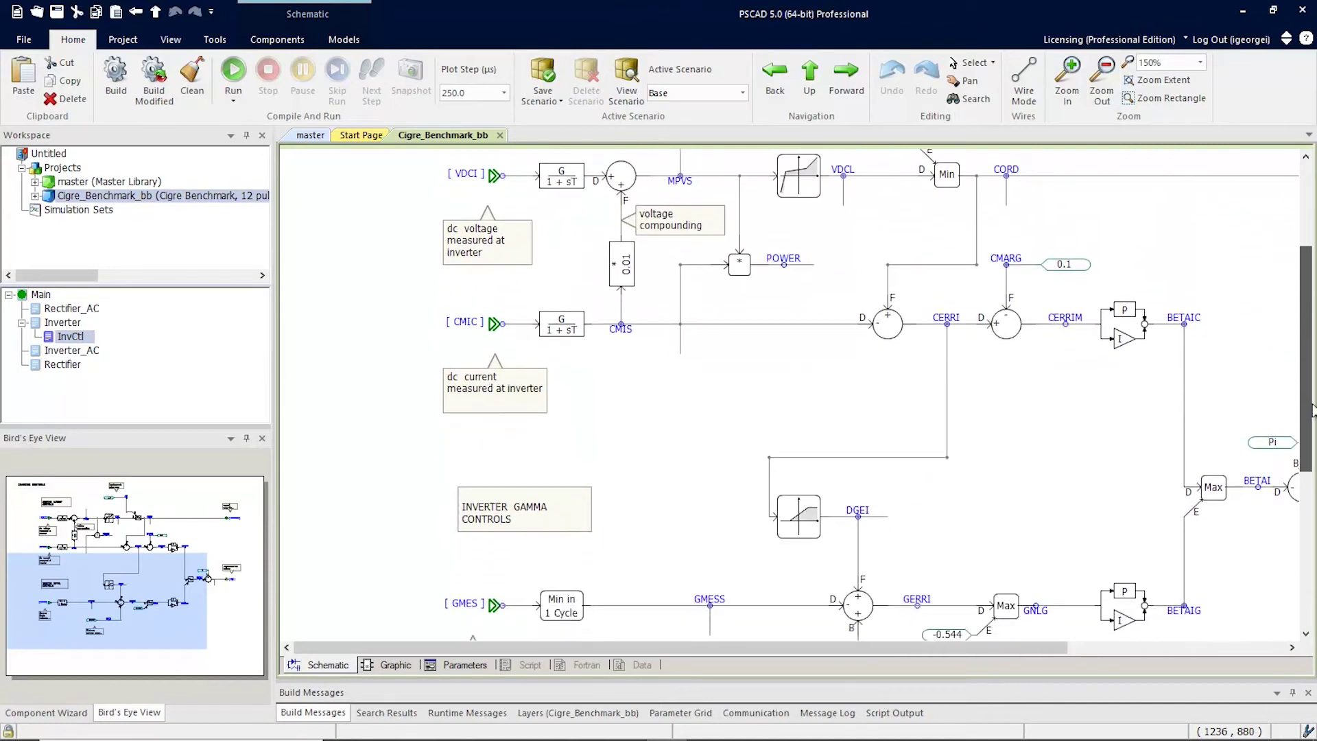
left_click(809, 74)
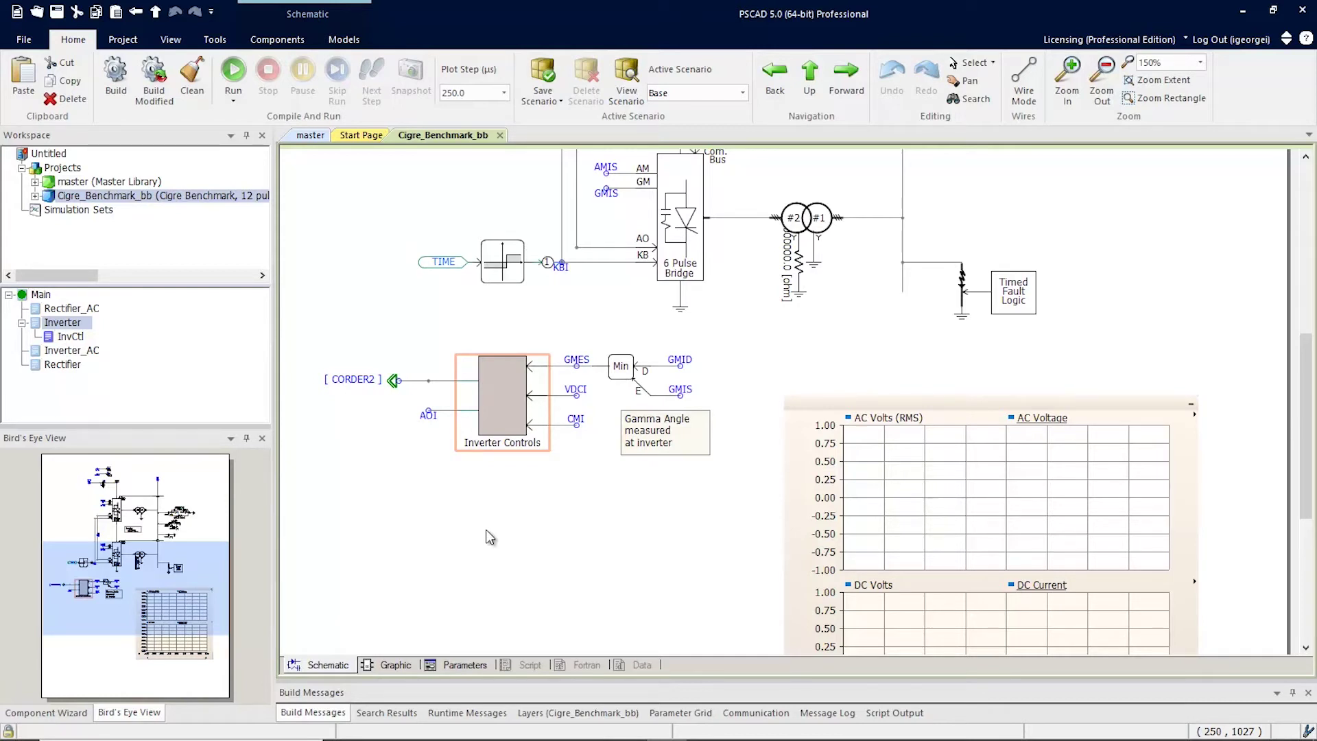
right_click(515, 404)
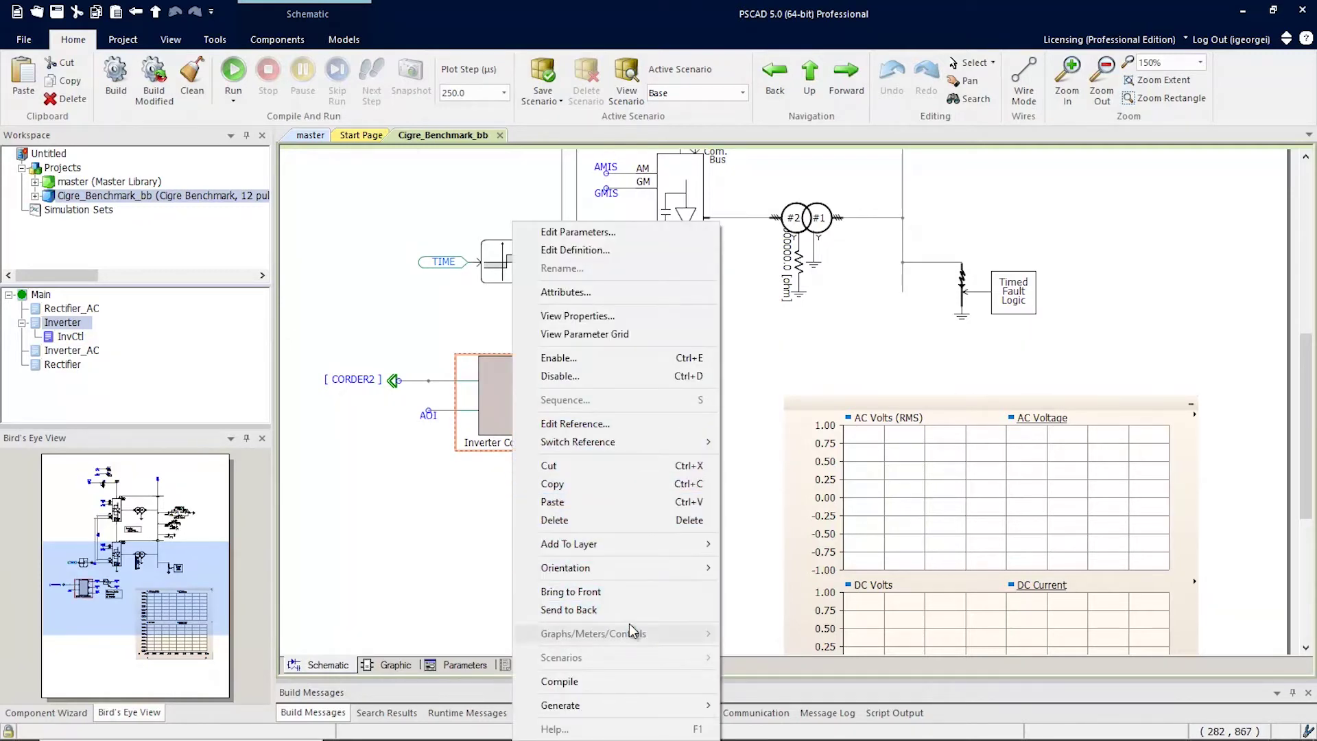
mouse_move(560, 705)
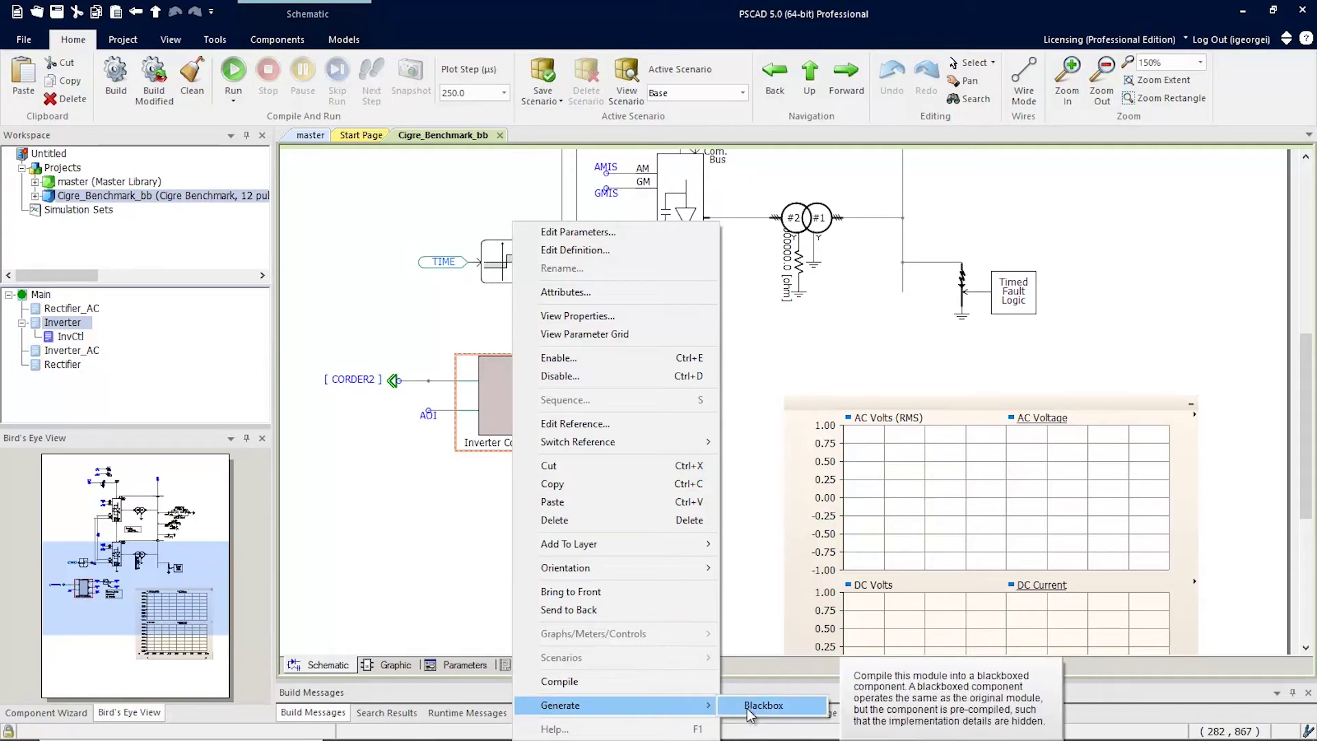
left_click(448, 511)
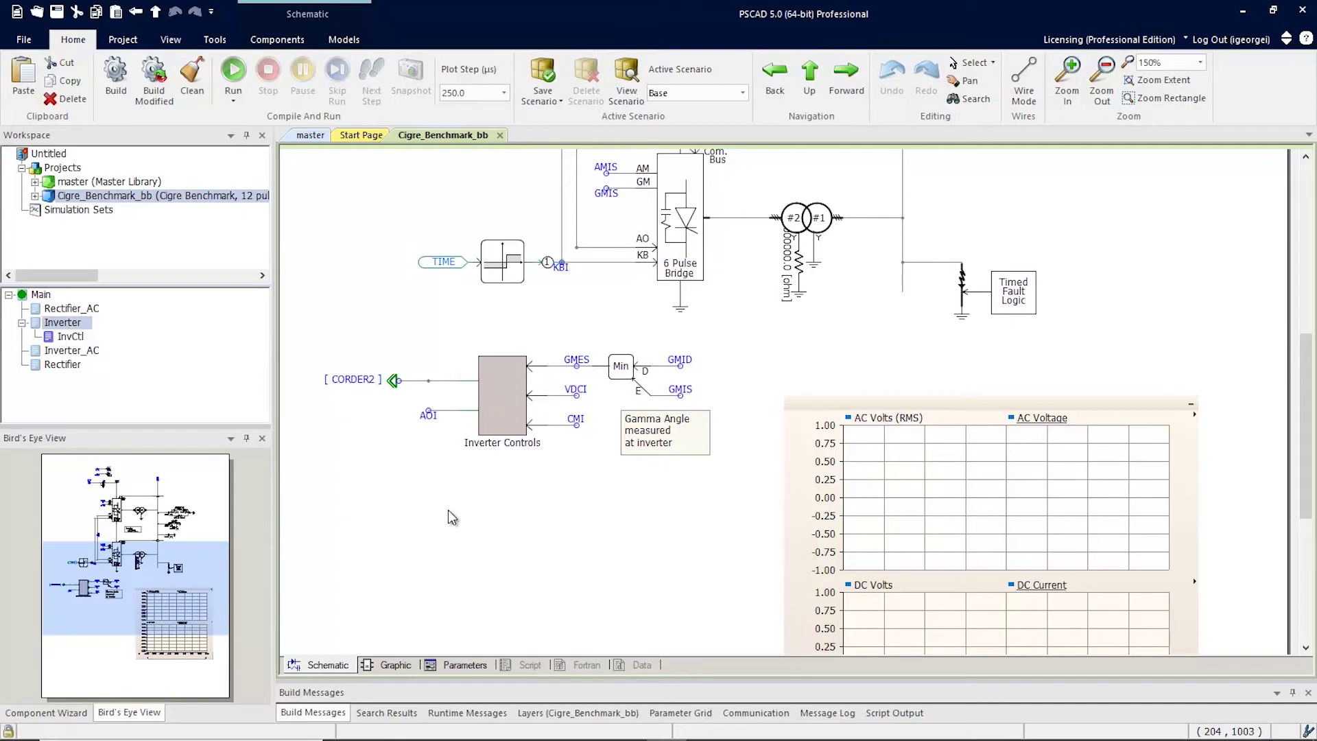
left_click(816, 94)
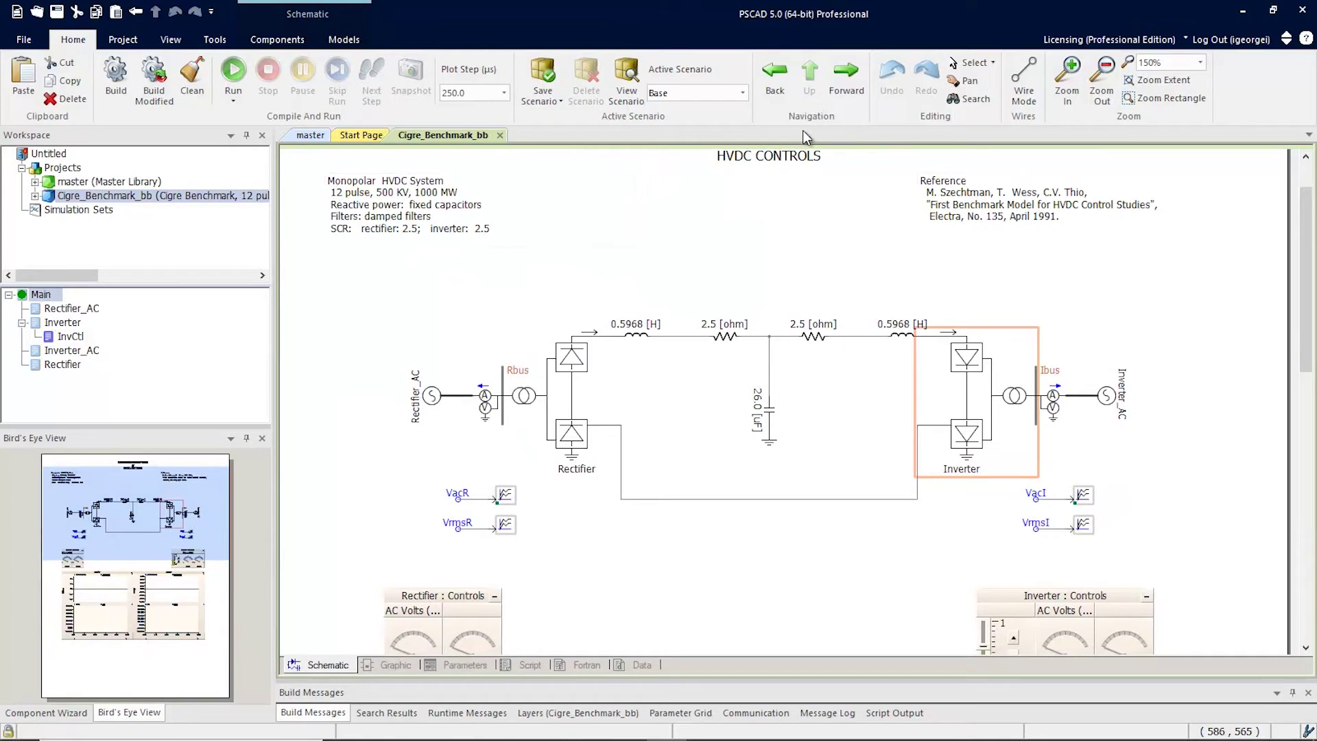
Generate a Blackbox_Inverter component from the Inverter module on the HVDC Controls page
left_click(789, 174)
left_click(803, 233)
right_click(955, 379)
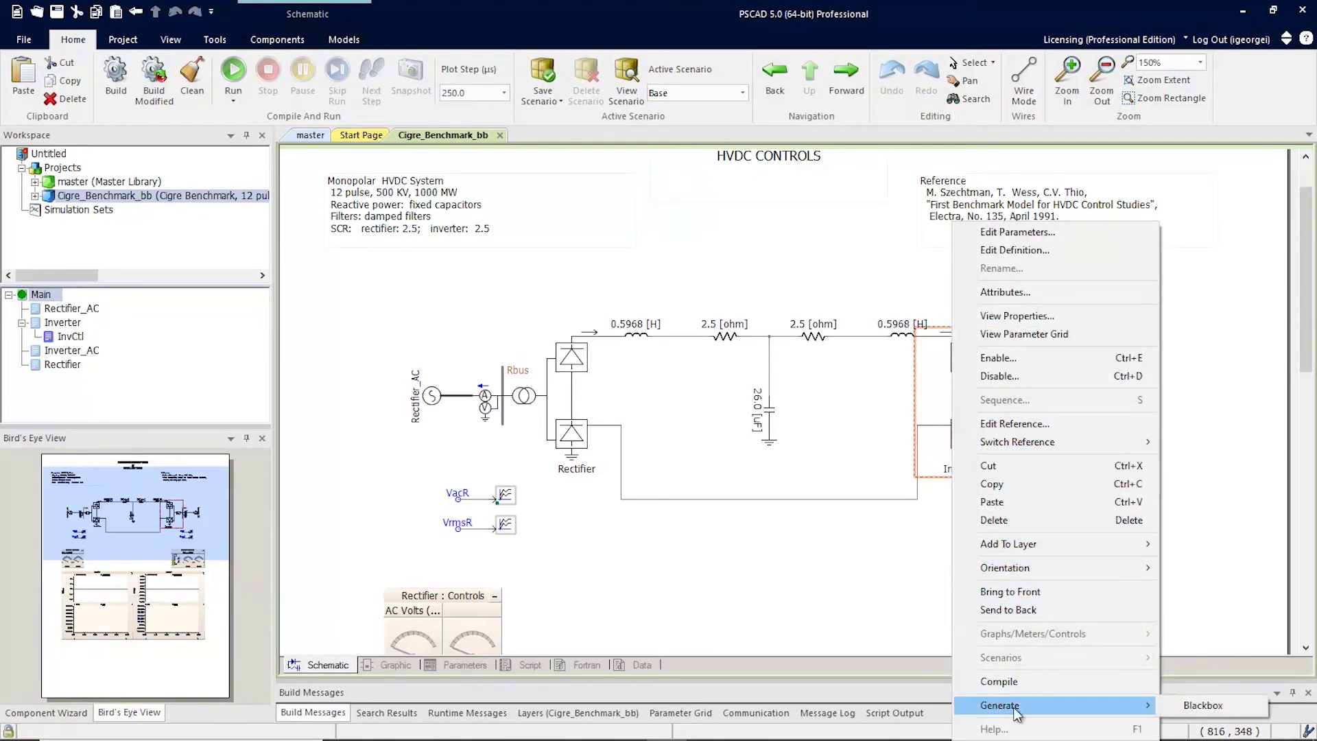
left_click(1157, 715)
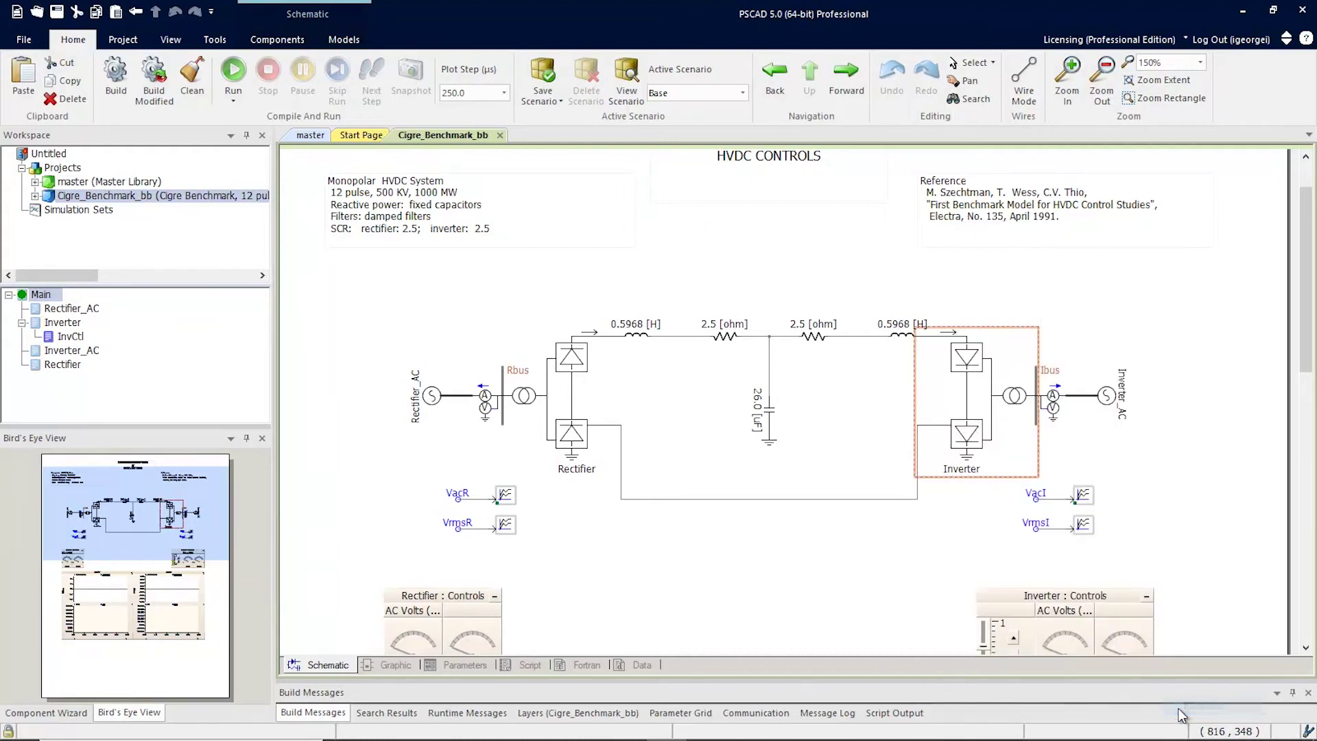
left_click(854, 539)
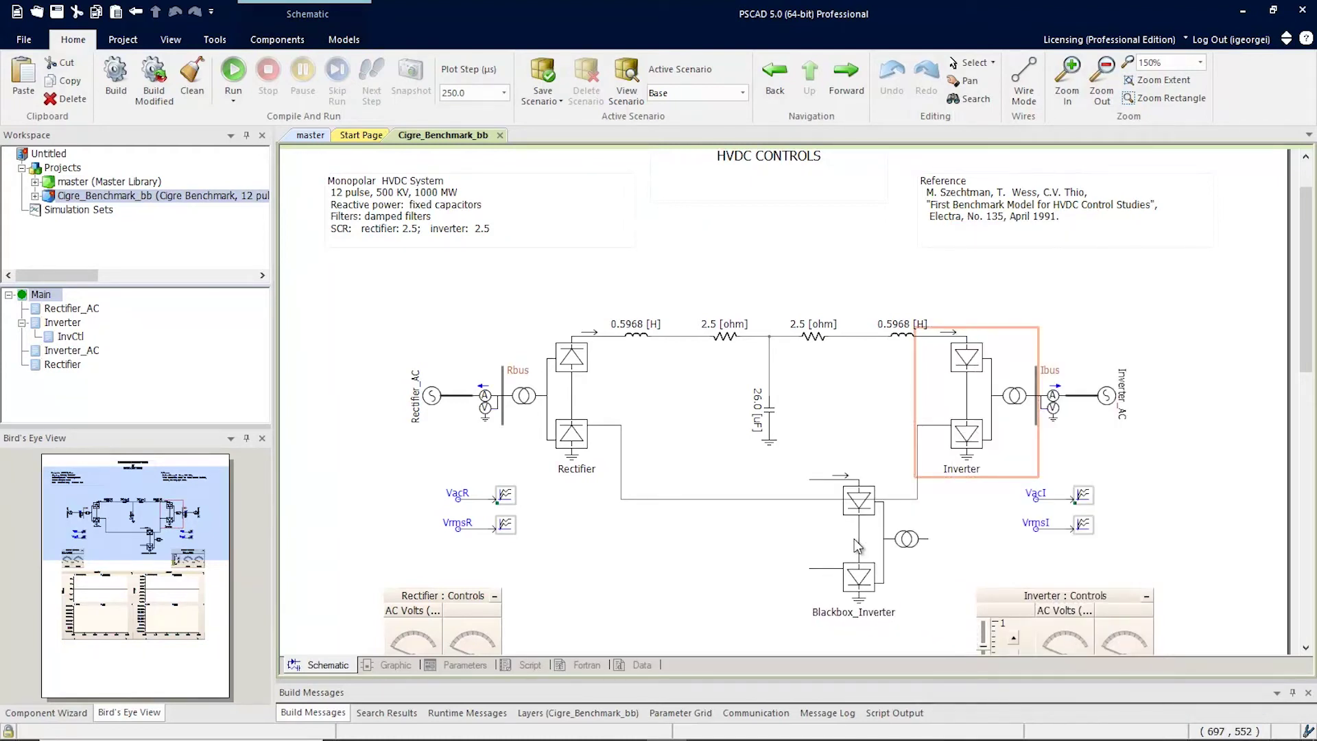
Drop Blackbox_Inverter, cut the original Inverter, and move Blackbox_Inverter into its former position
left_click(853, 539)
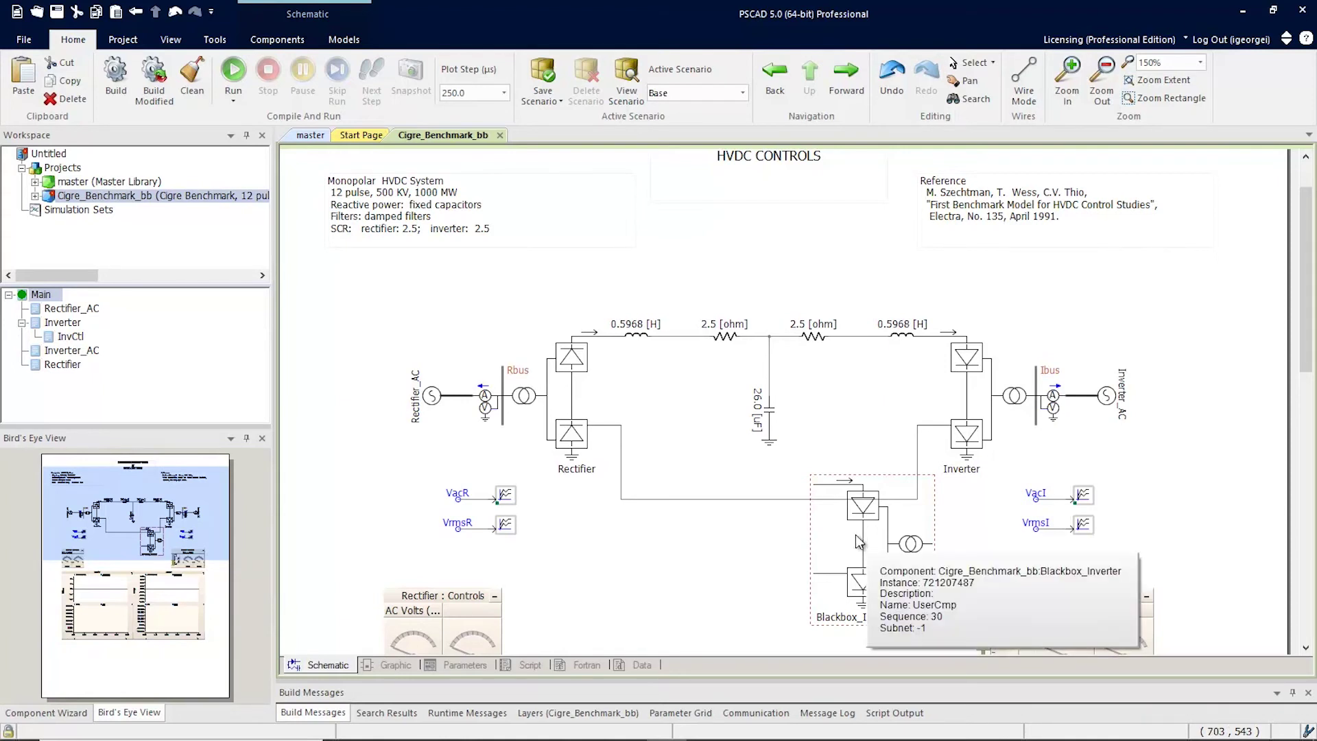
right_click(969, 372)
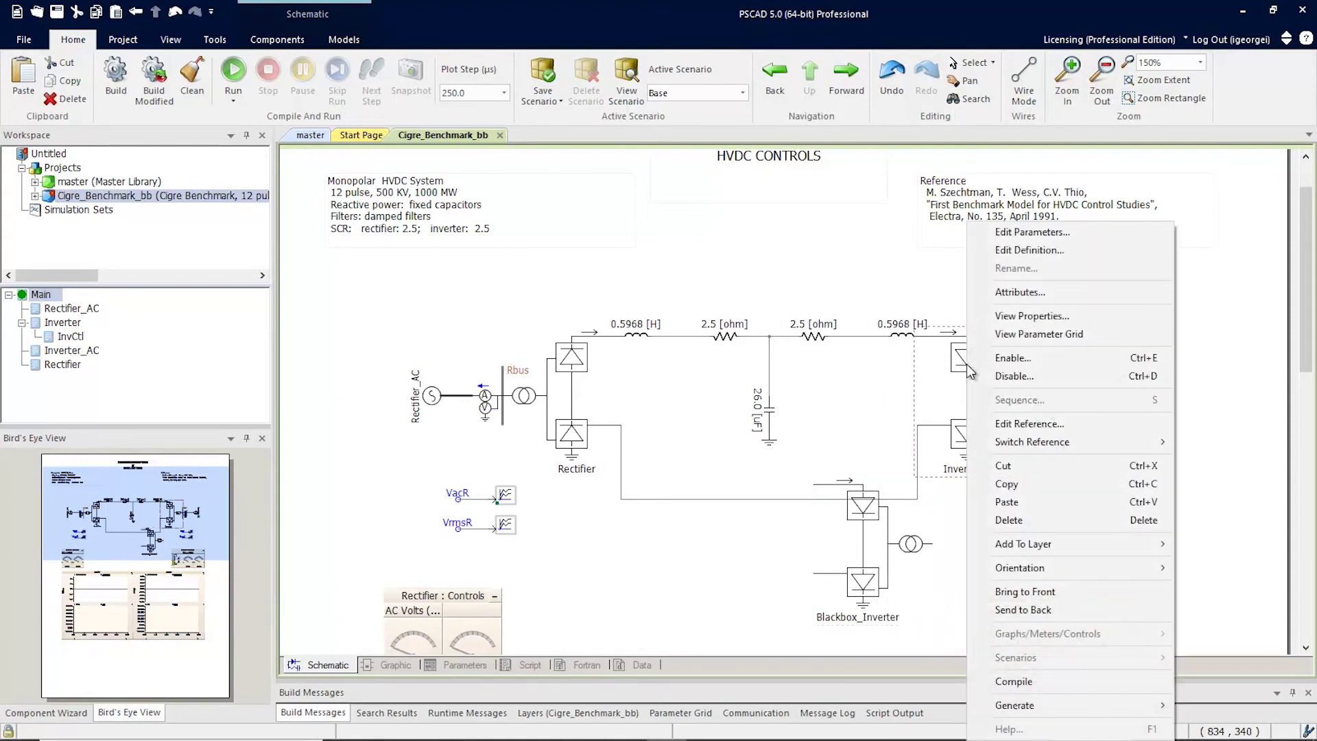
left_click(1015, 465)
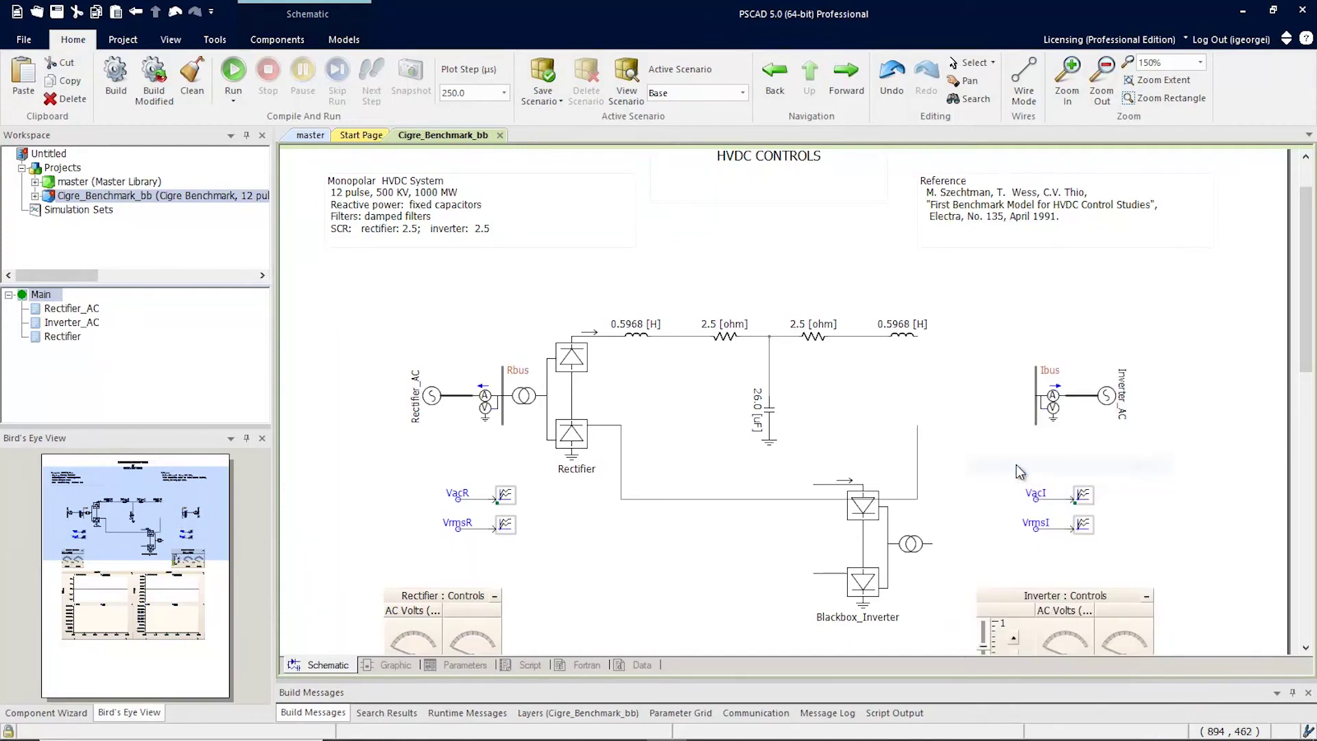
left_click_drag(875, 552, 958, 456)
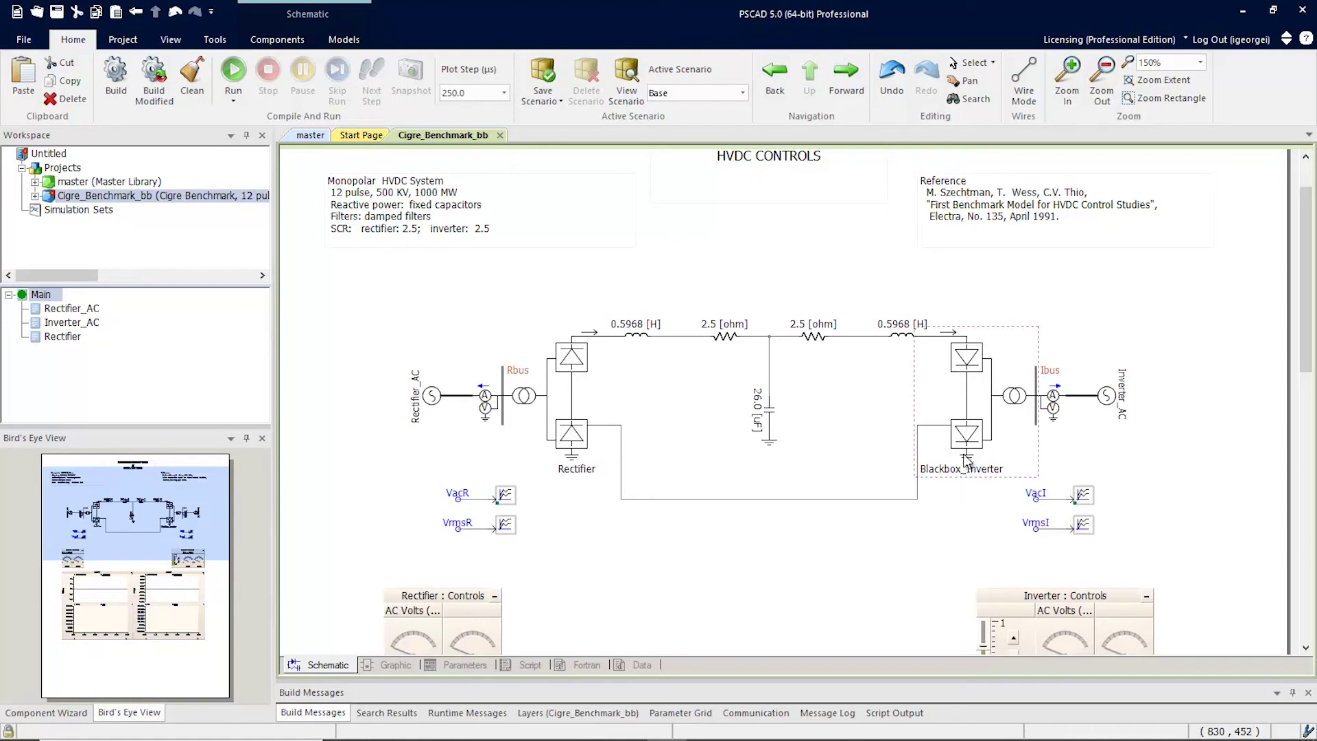
left_click(969, 410)
double_click(970, 410)
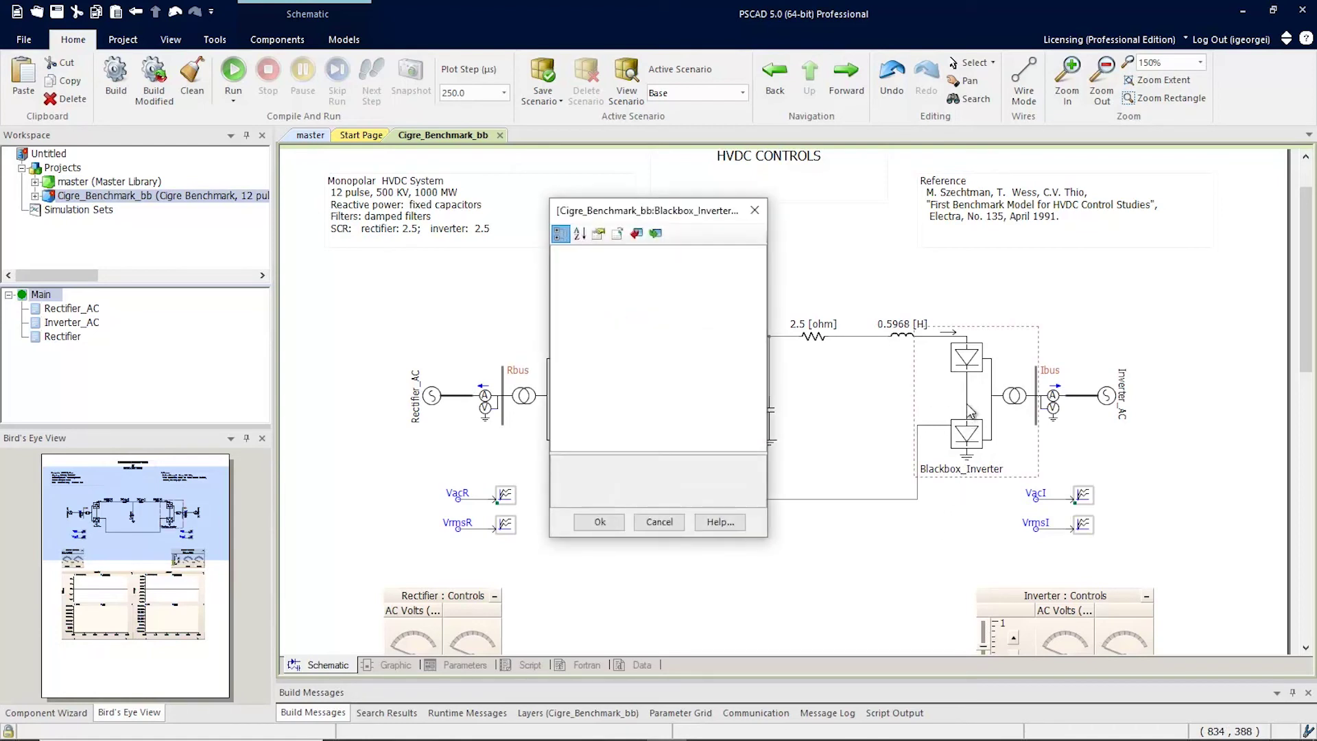
left_click_drag(711, 215, 764, 253)
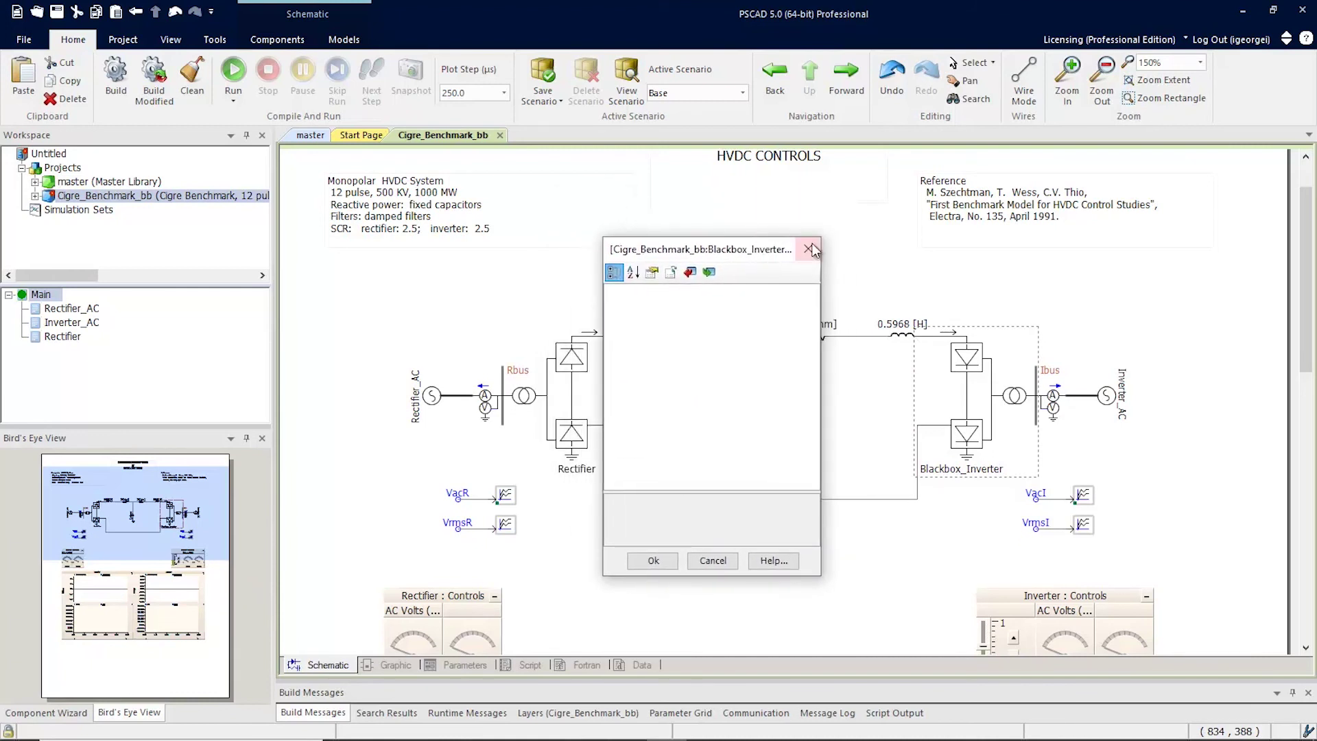
left_click(809, 249)
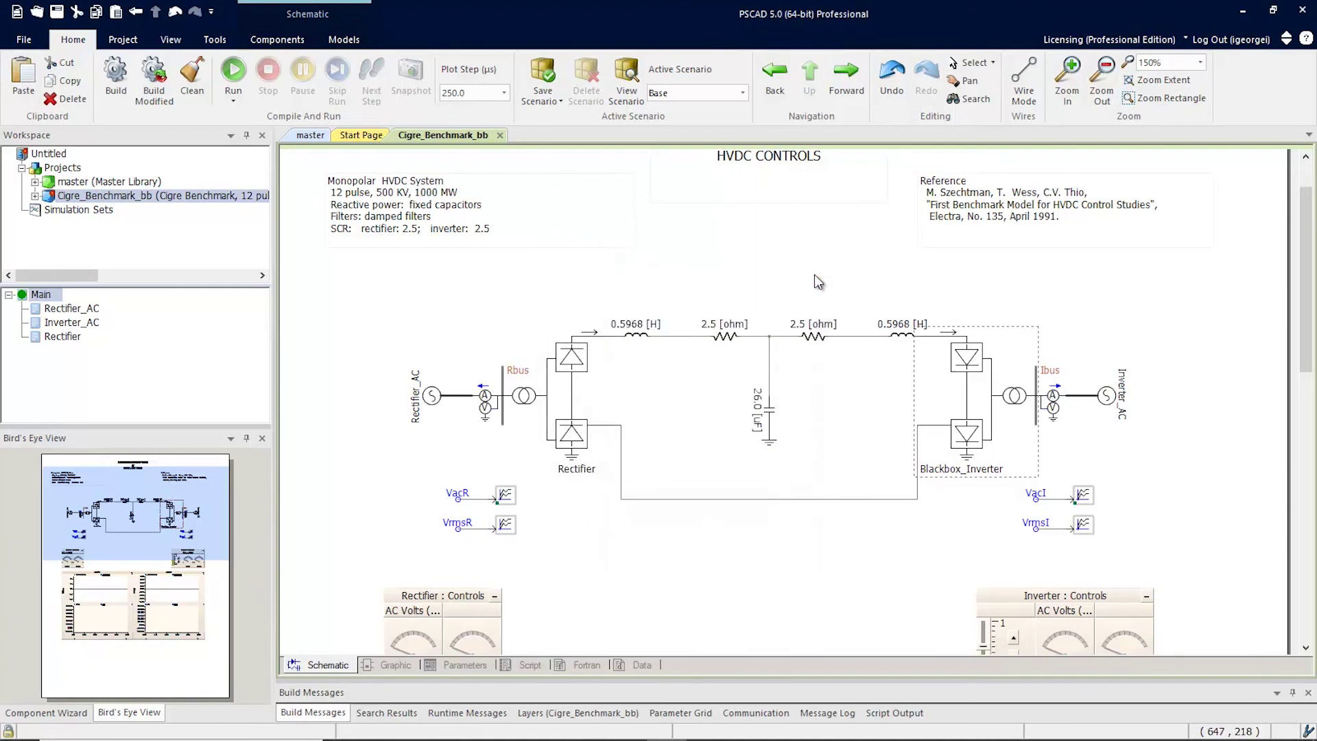